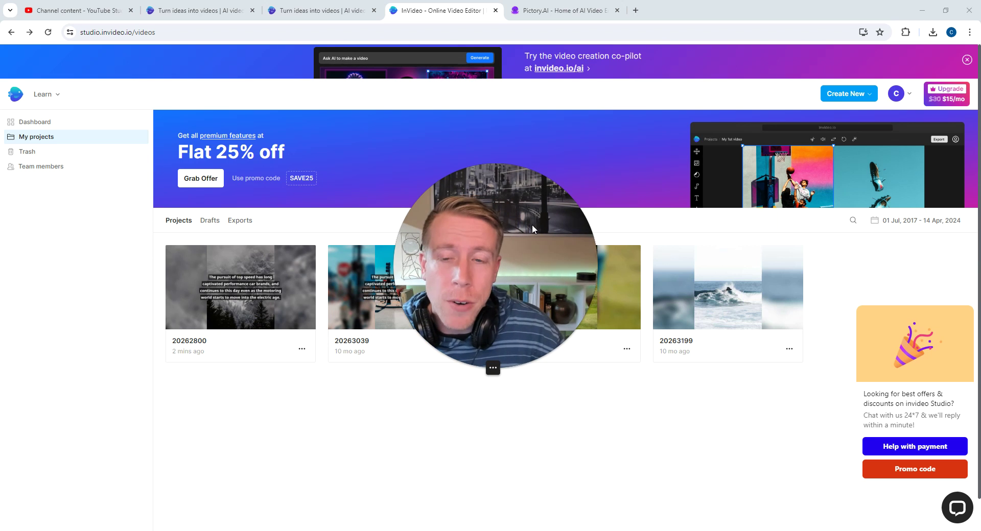
# Step: Open the latest version of project 20262800 in the Storyboard editor, beside the Pictory storyboard
pyautogui.moveTo(511, 186)
pyautogui.mouseDown()
pyautogui.moveTo(180, 280)
pyautogui.moveTo(102, 350)
pyautogui.mouseUp()
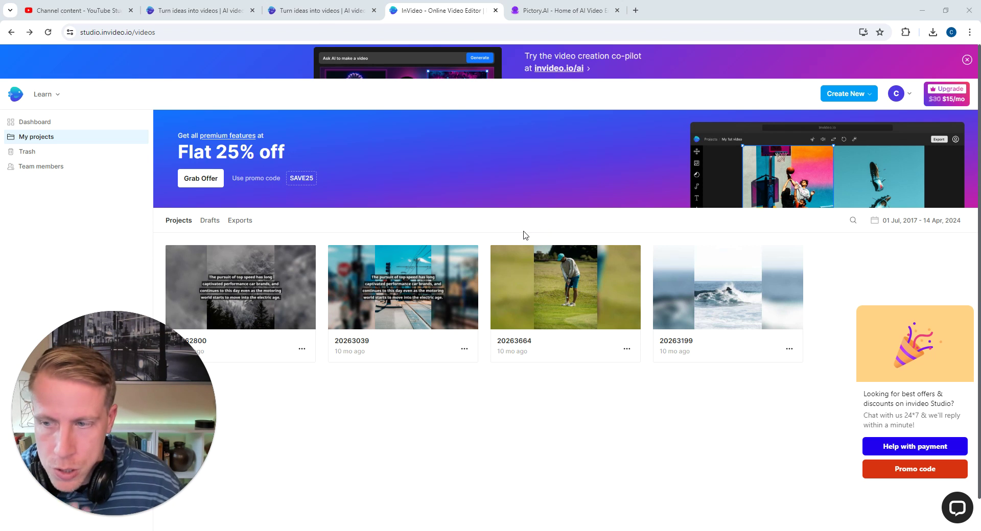
pyautogui.moveTo(135, 353); pyautogui.dragTo(892, 433)
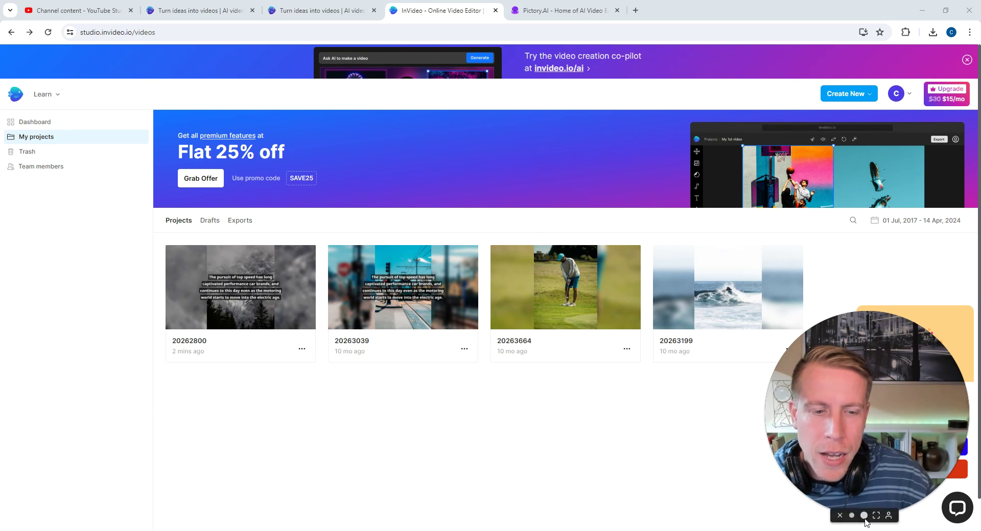
pyautogui.click(851, 515)
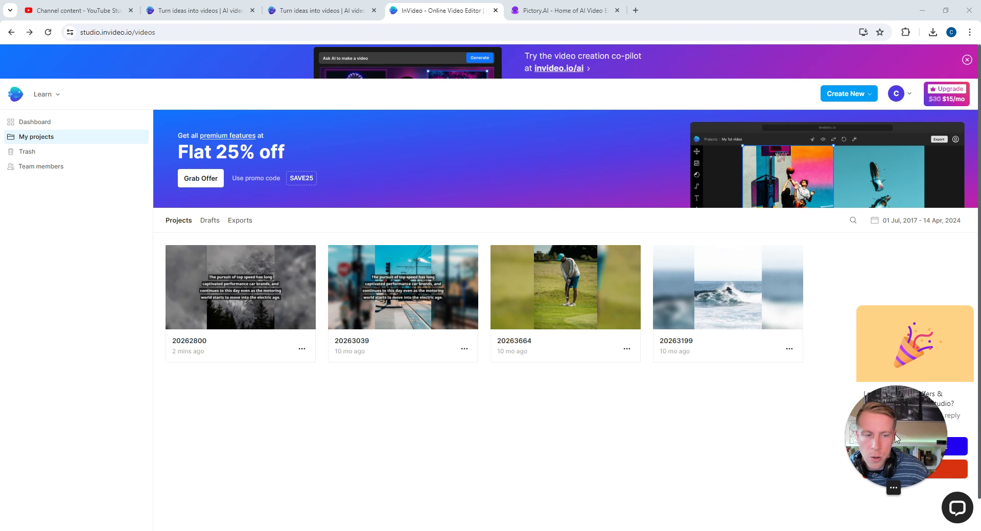
pyautogui.click(241, 274)
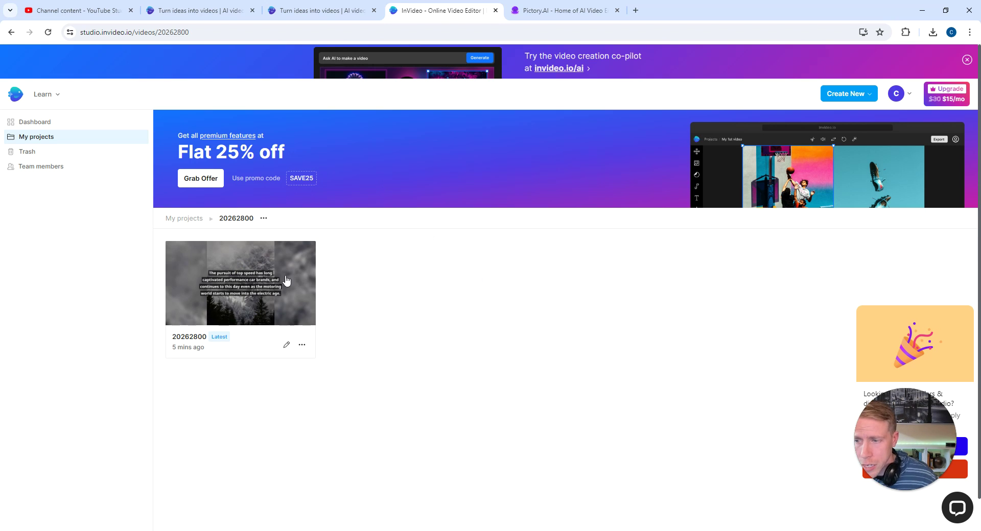
pyautogui.click(230, 270)
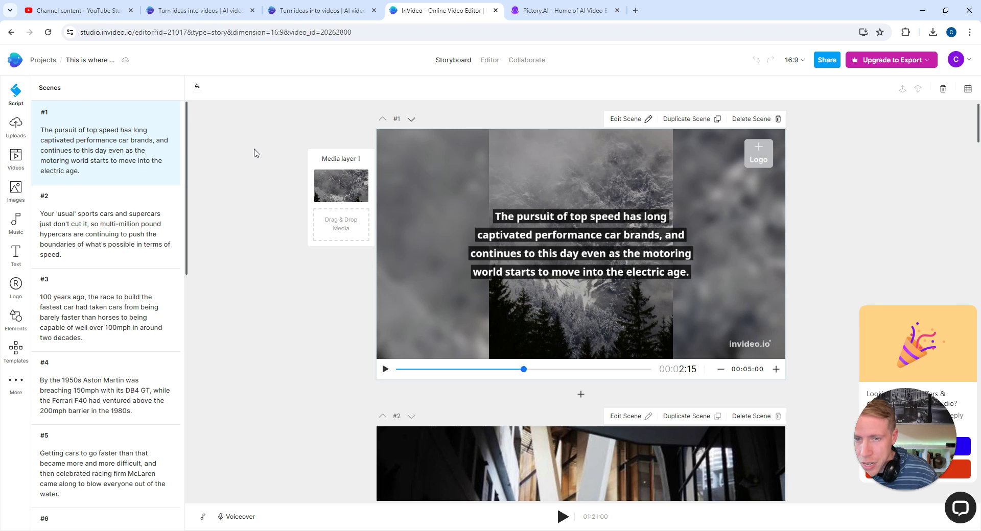
pyautogui.moveTo(106, 143)
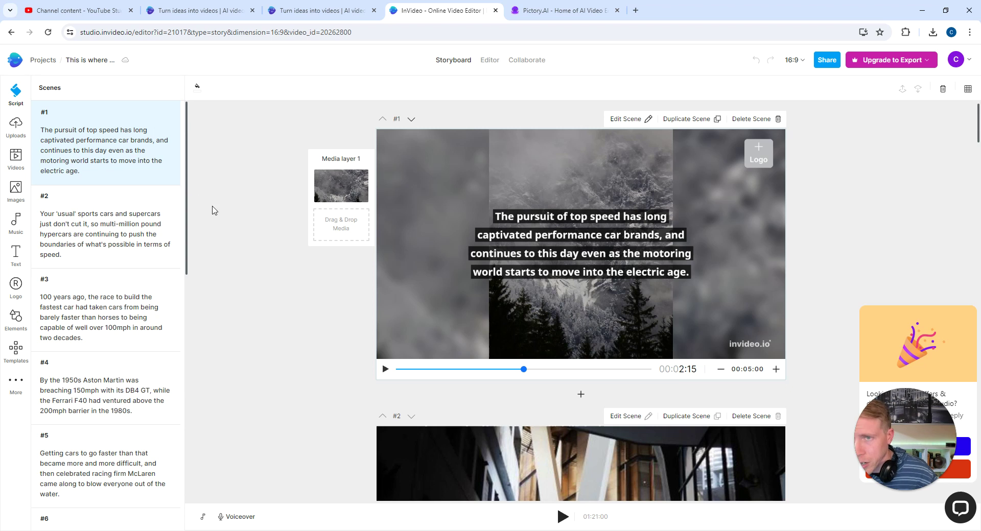
pyautogui.click(559, 10)
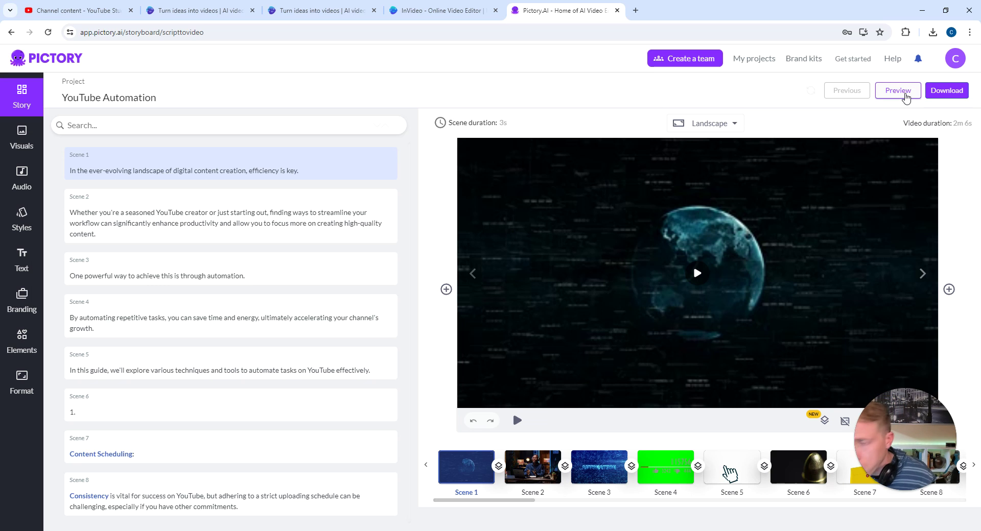
# Step: Preview Pictory's 2:06 YouTube Automation video, then go to the invideo AI prompt tab
pyautogui.click(905, 96)
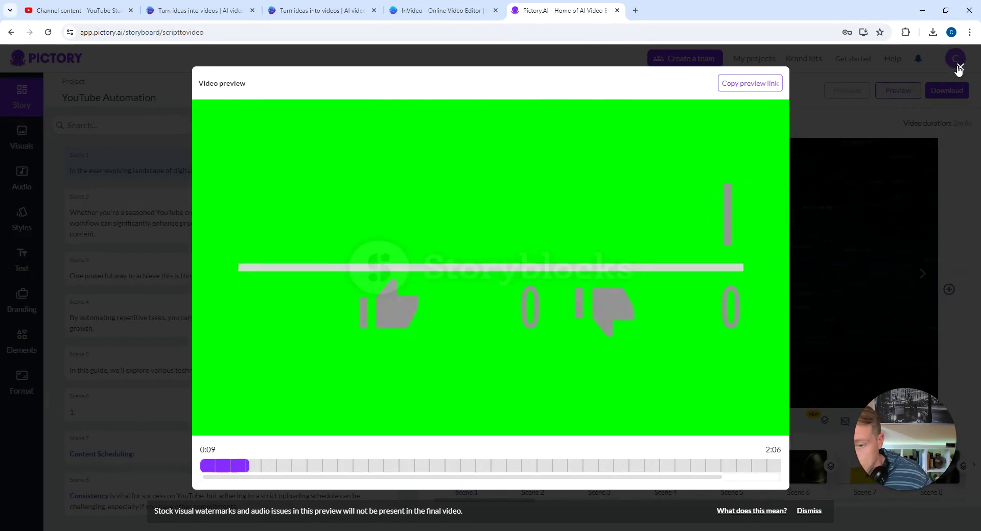
pyautogui.click(958, 68)
pyautogui.click(443, 10)
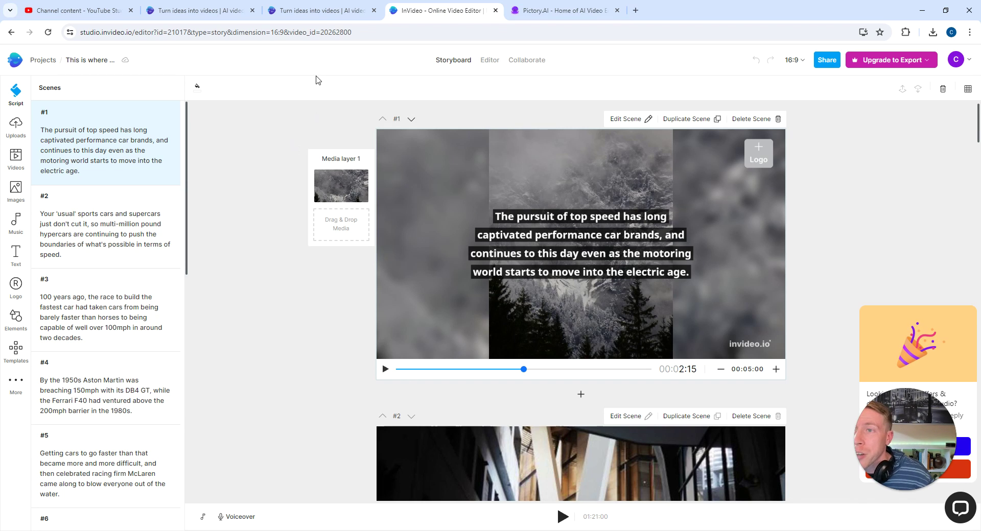
pyautogui.click(316, 10)
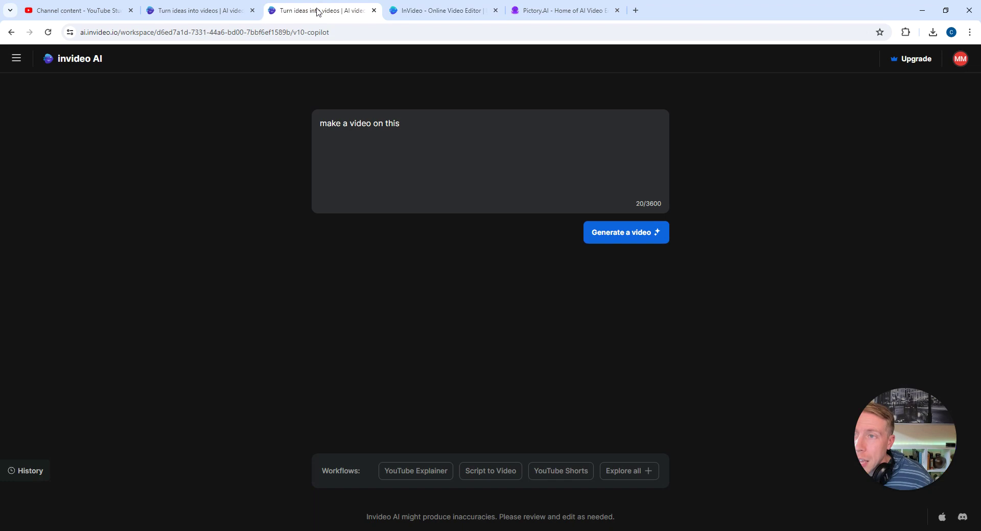
# Step: Complete the prompt to read 'make a video on how to learn youtubing'
pyautogui.click(432, 131)
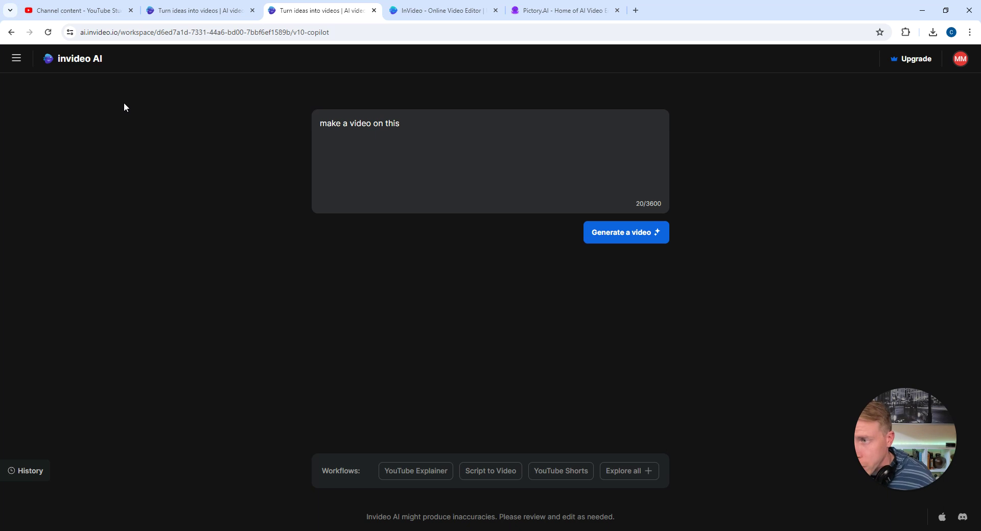
pyautogui.click(409, 132)
pyautogui.write('how to learn youtubing')
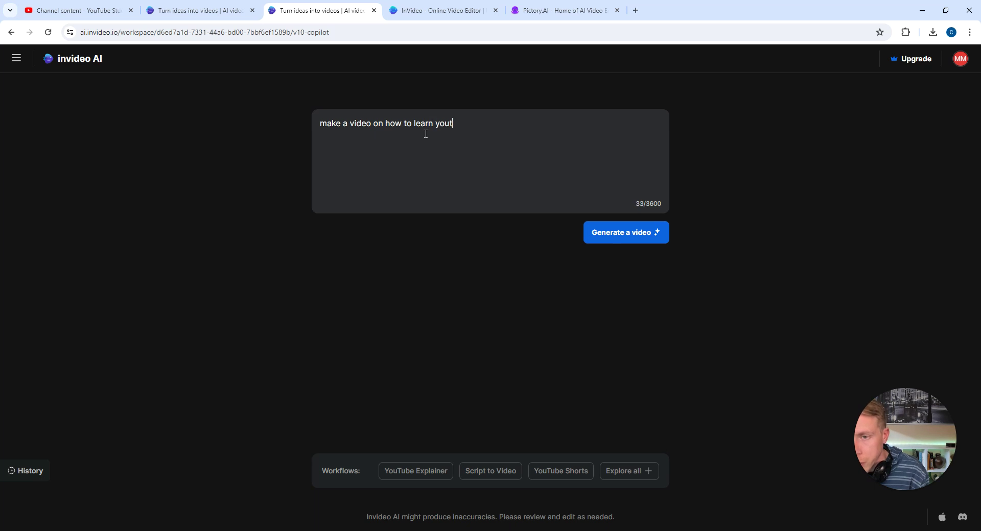
# Step: Open the 3:10 'Mastering YouTube: A Comprehensive Guide' video, mute it, and play to 00:10
pyautogui.click(191, 12)
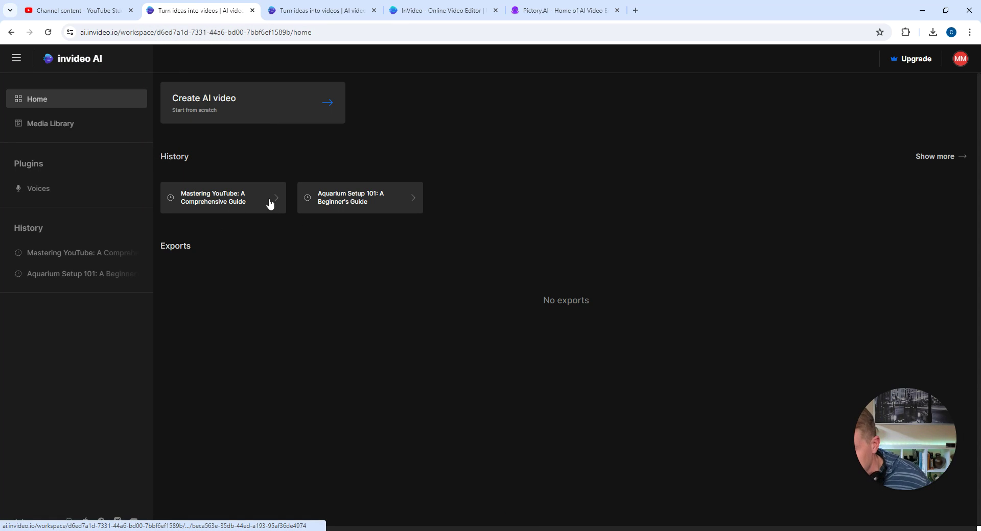
pyautogui.click(242, 196)
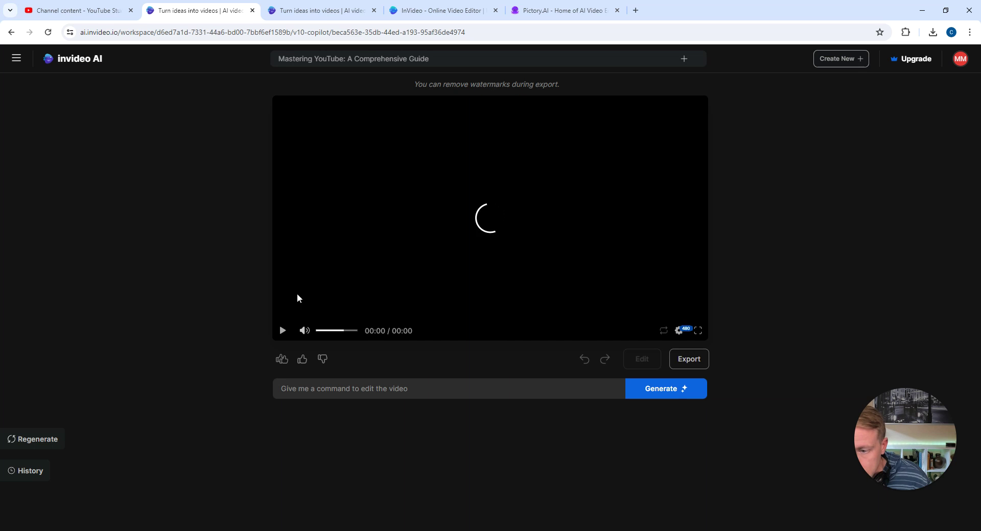
pyautogui.click(305, 330)
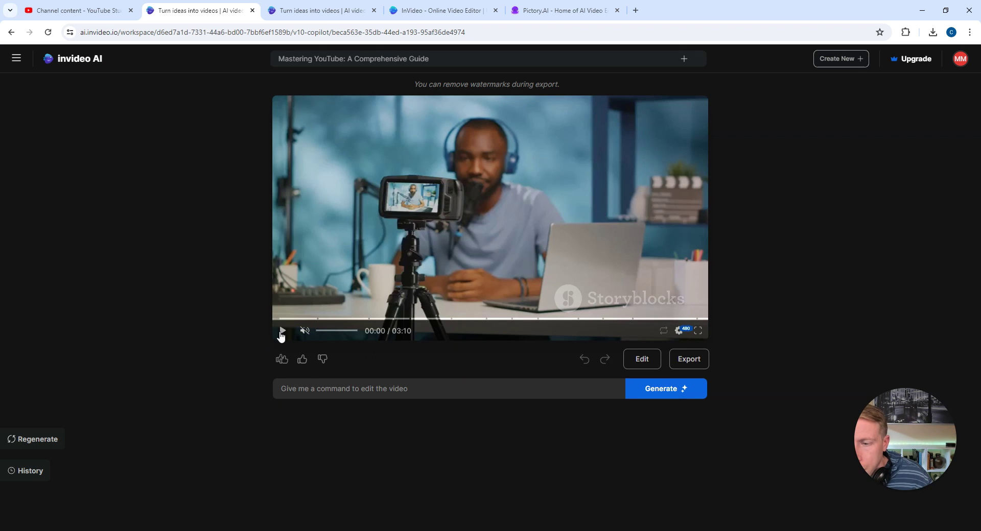
pyautogui.click(281, 332)
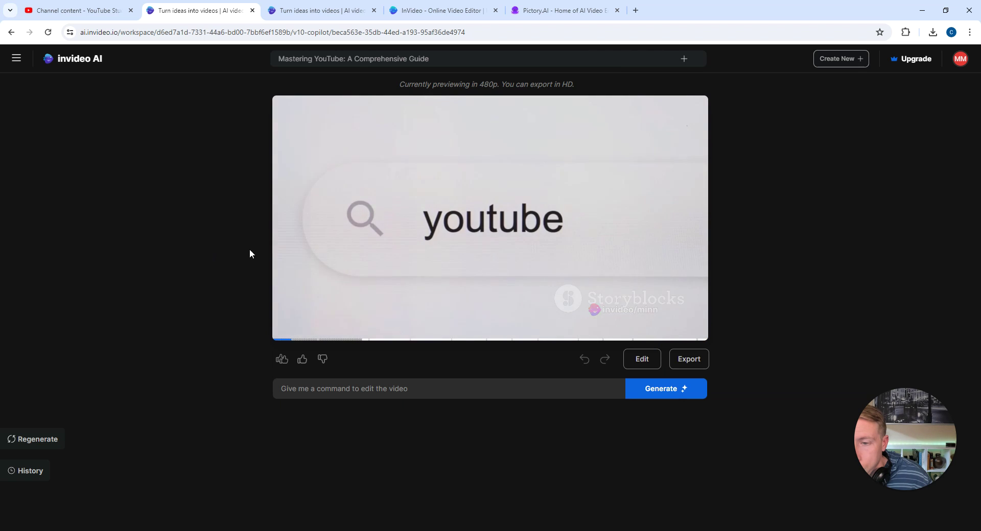
pyautogui.click(282, 331)
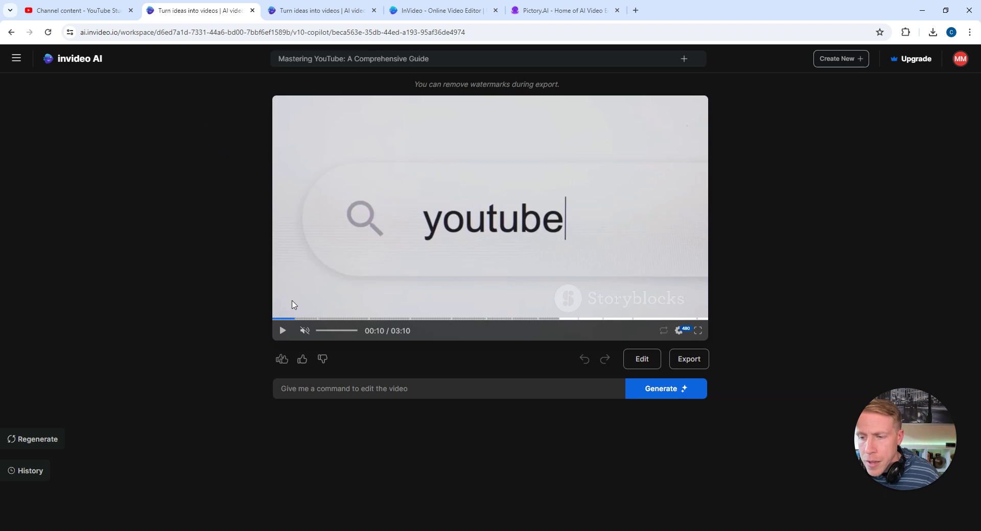
# Step: Resume playback and pause at 0:24 on 'Defining Your Channel's Purpose'
pyautogui.click(282, 331)
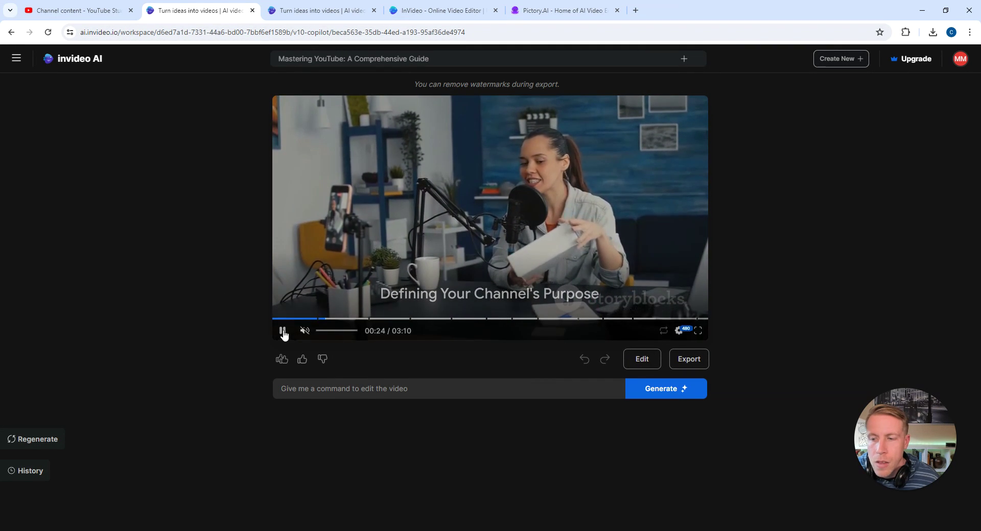
pyautogui.click(282, 331)
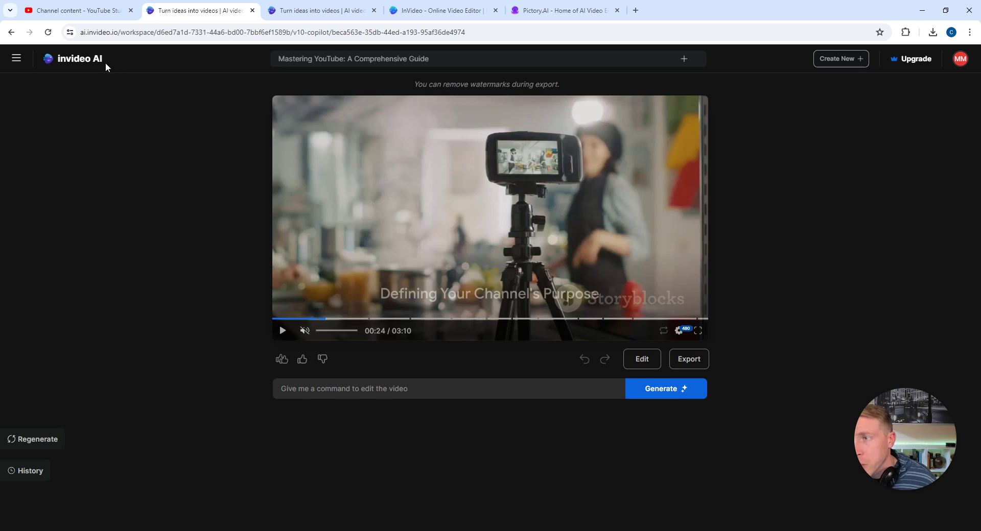
# Step: Go back to the InVideo Studio car storyboard and scroll down to scene #4, the 1950s Aston Martin
pyautogui.click(431, 10)
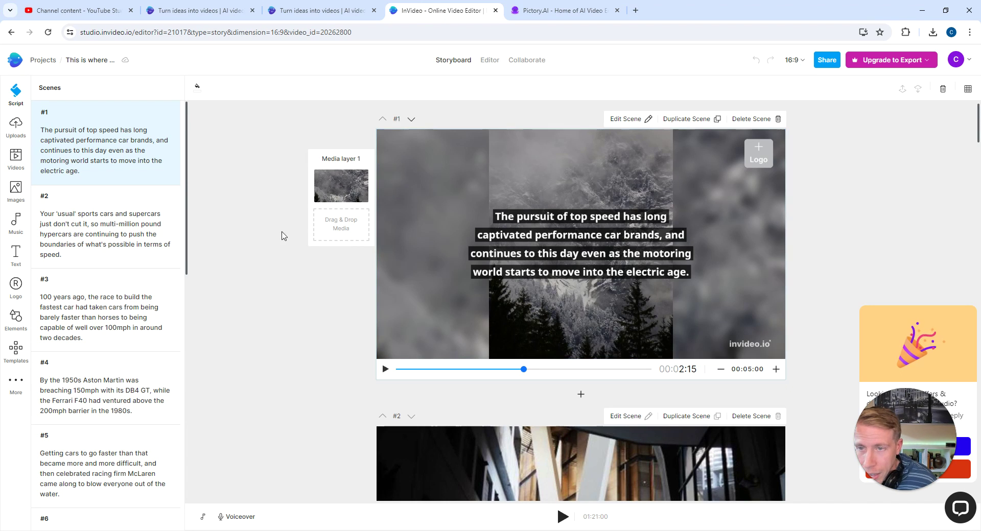
pyautogui.scroll(-5, 275, 235)
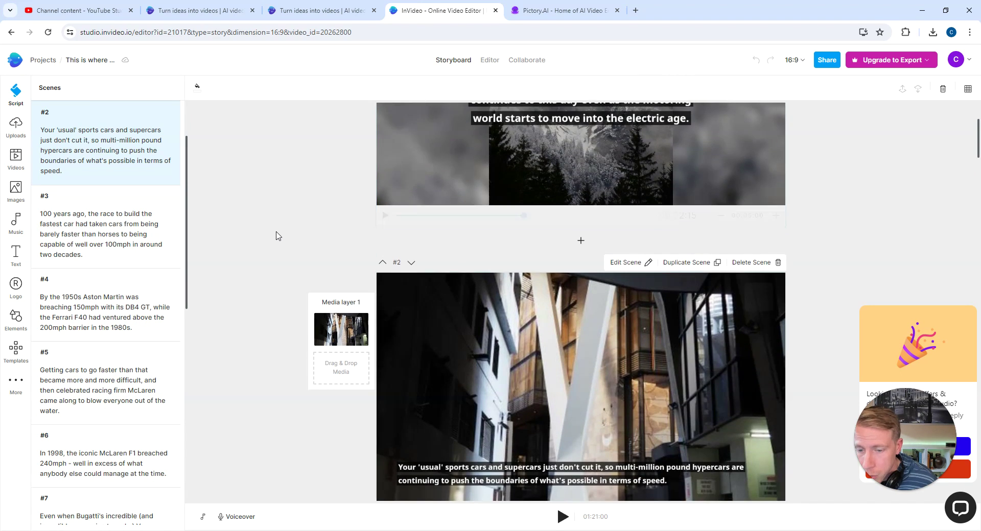
pyautogui.scroll(-5, 275, 235)
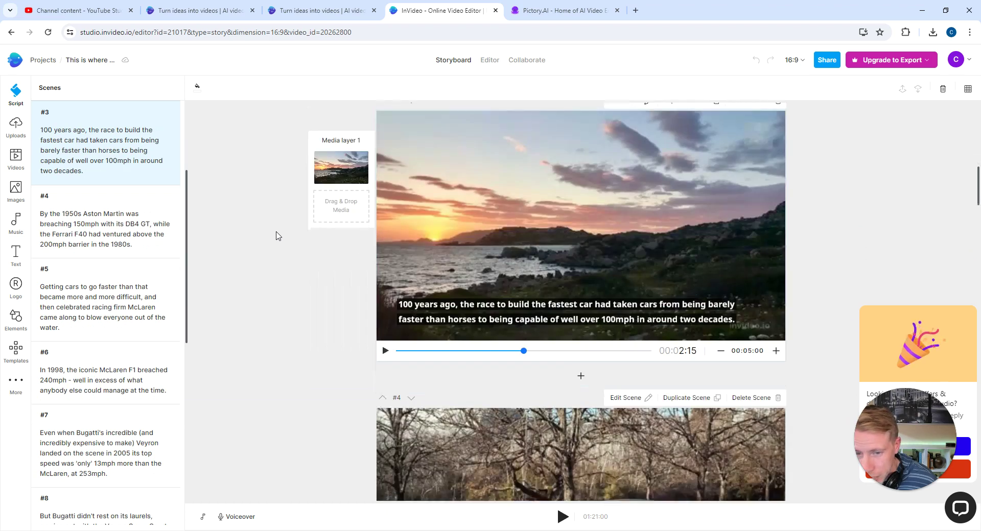
pyautogui.scroll(-5, 276, 235)
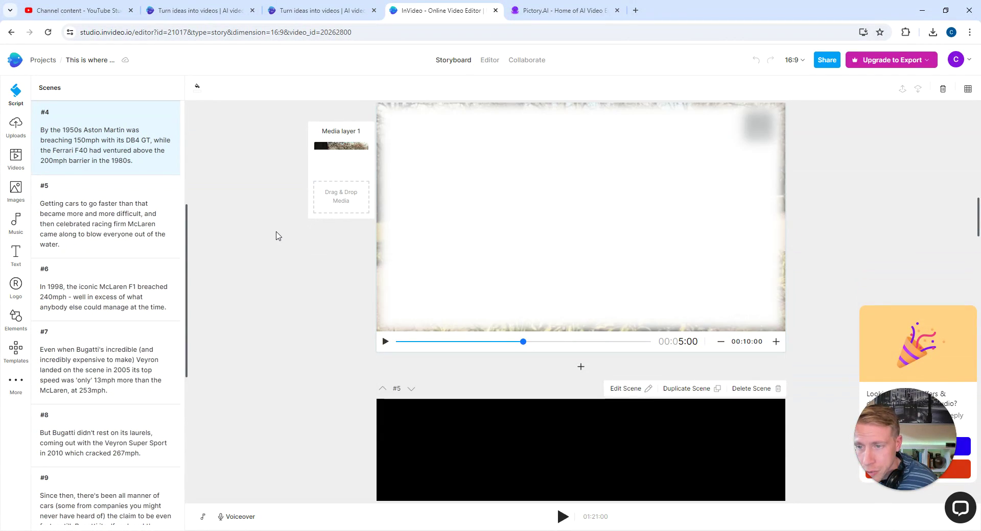